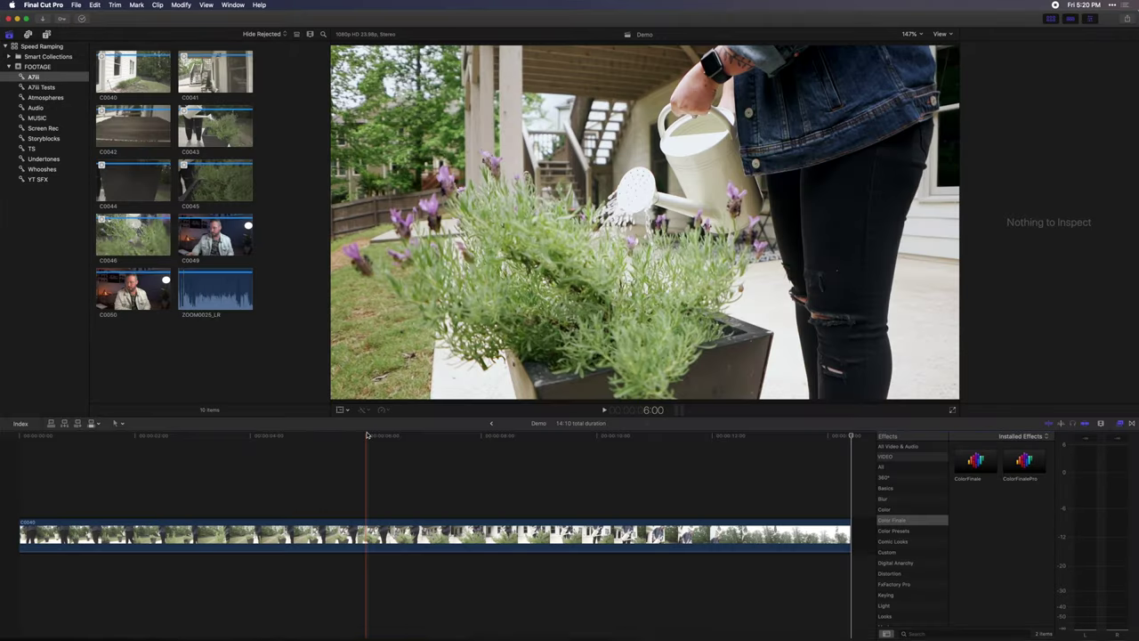
Set watering clip C0040 to Automatic slow-motion speed in the Custom Speed dialog.
{"action": "left_click", "coordinate": [368, 435]}
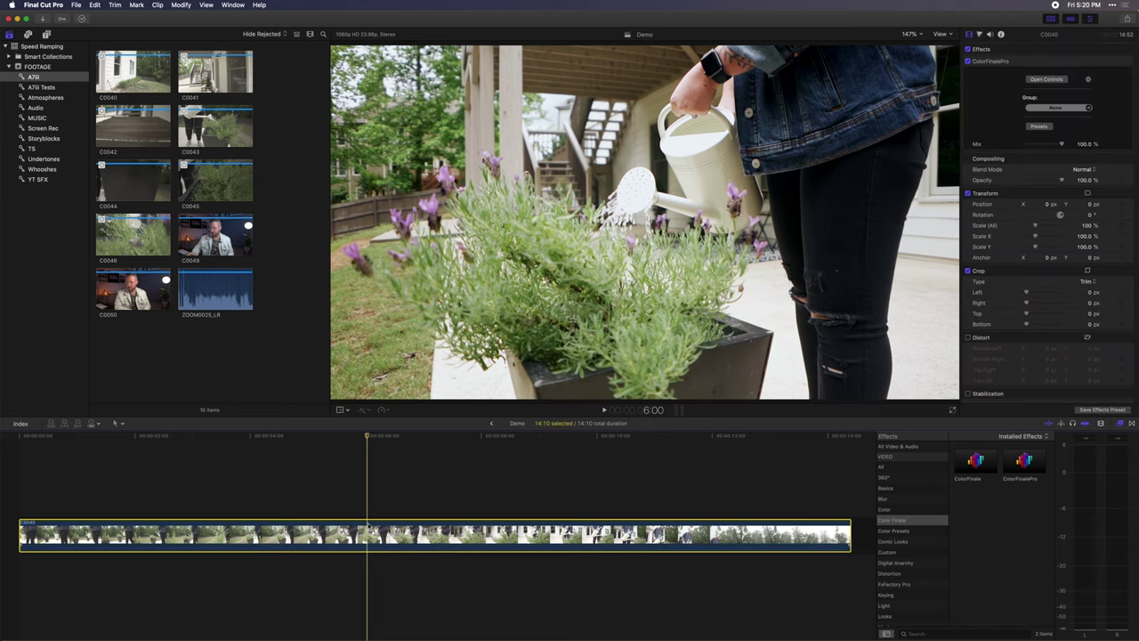
{"action": "key", "text": "super+r"}
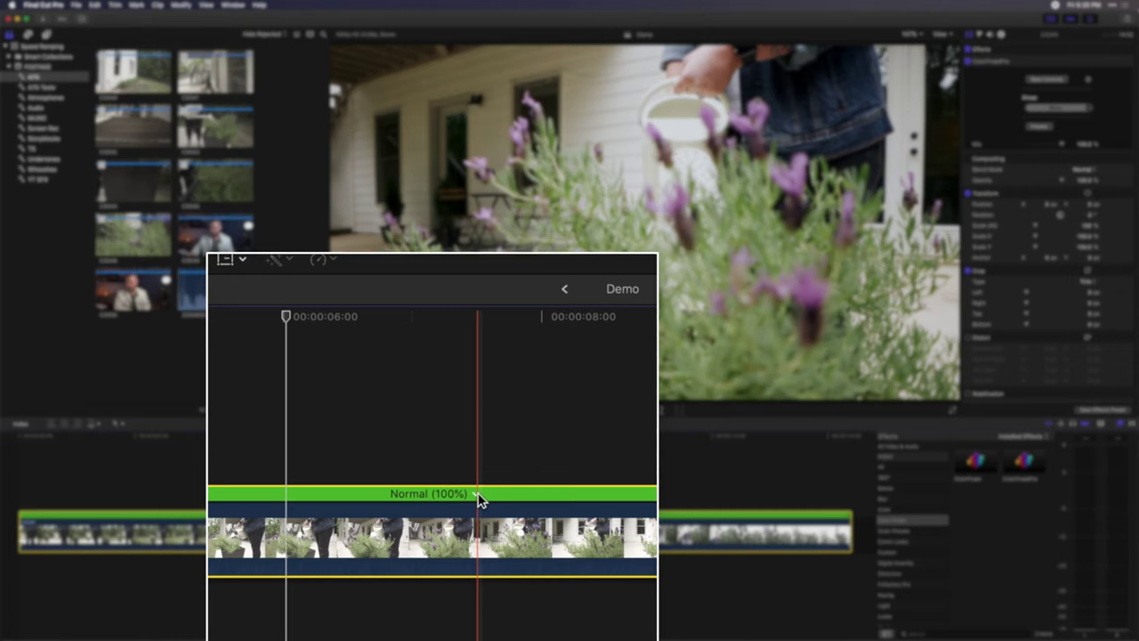
{"action": "left_click", "coordinate": [452, 514]}
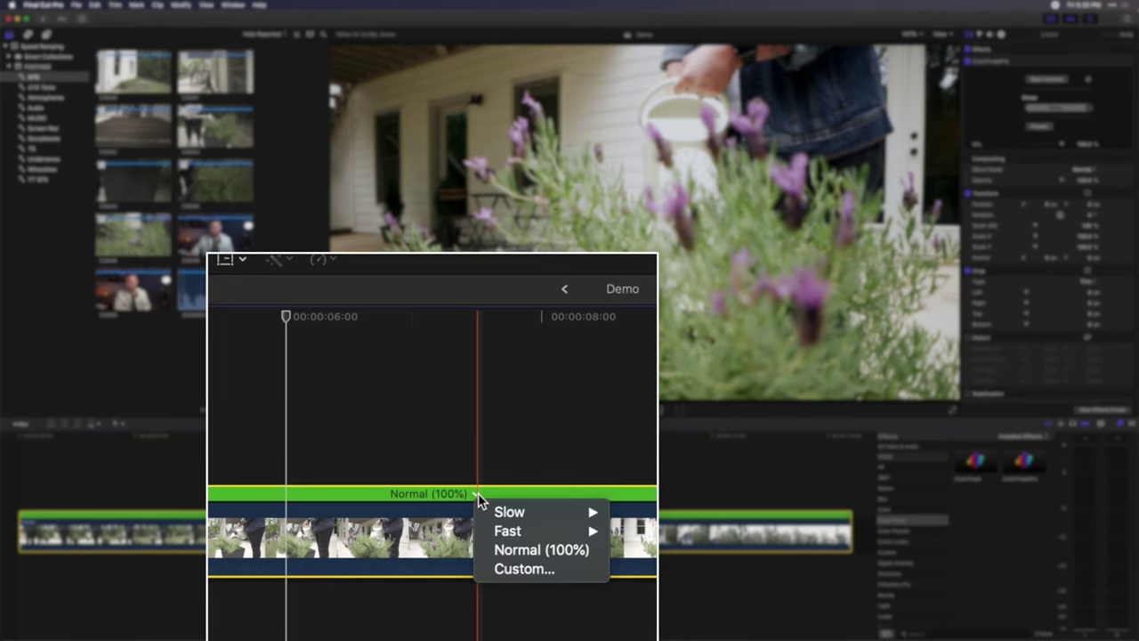
{"action": "left_click", "coordinate": [505, 570]}
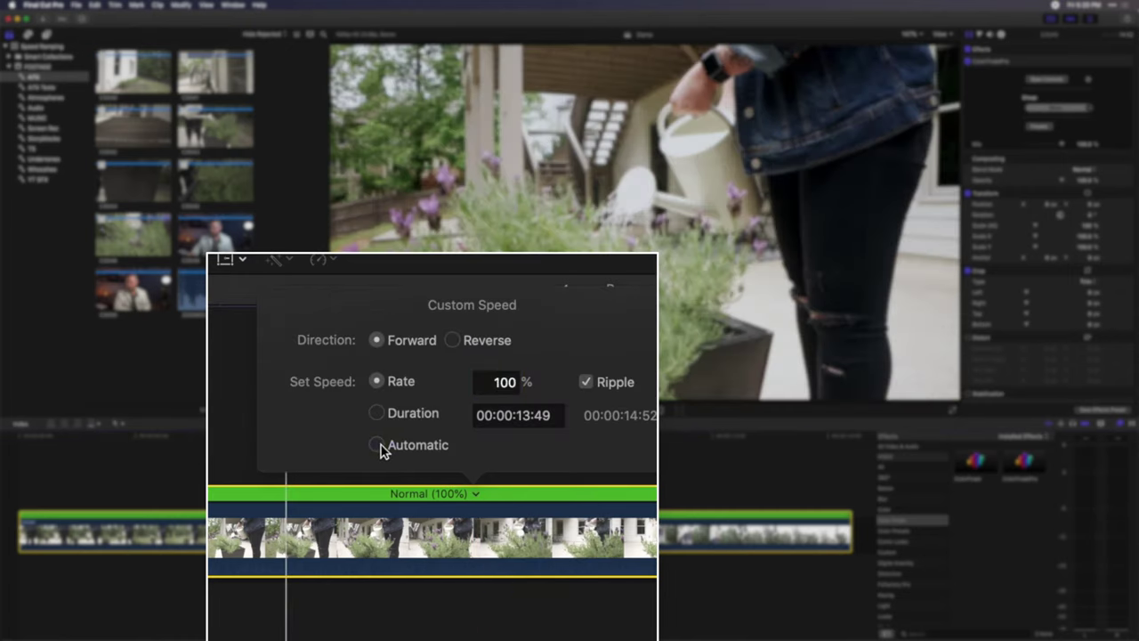
{"action": "left_click", "coordinate": [378, 445]}
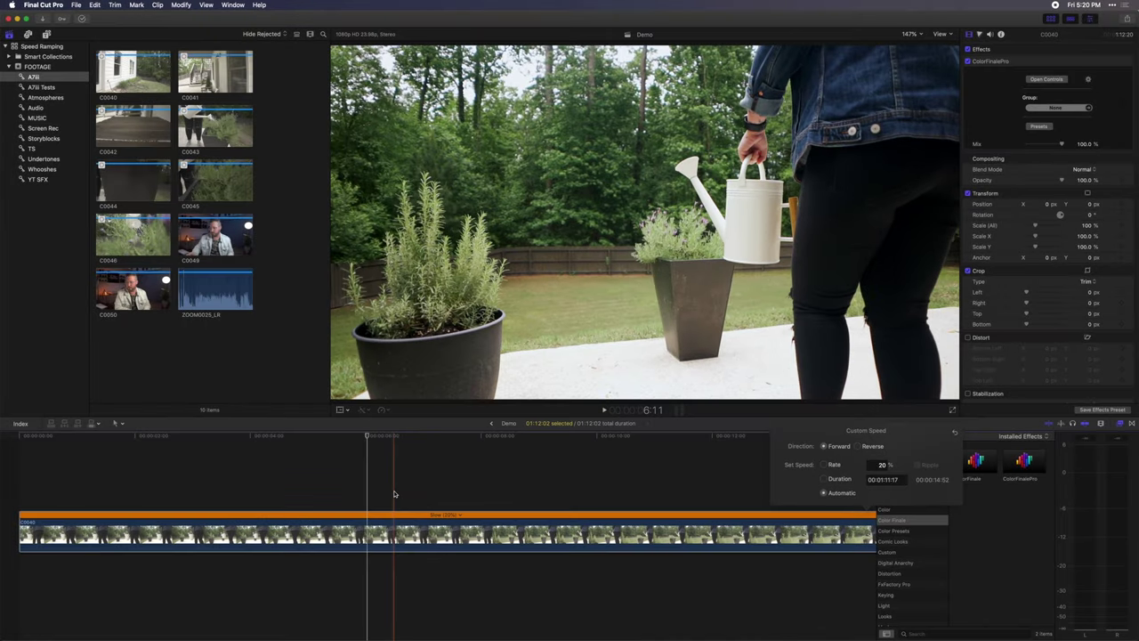
Play slowed clip C0040 to the split point and blade its 20% speed into two sections.
{"action": "left_click", "coordinate": [394, 494]}
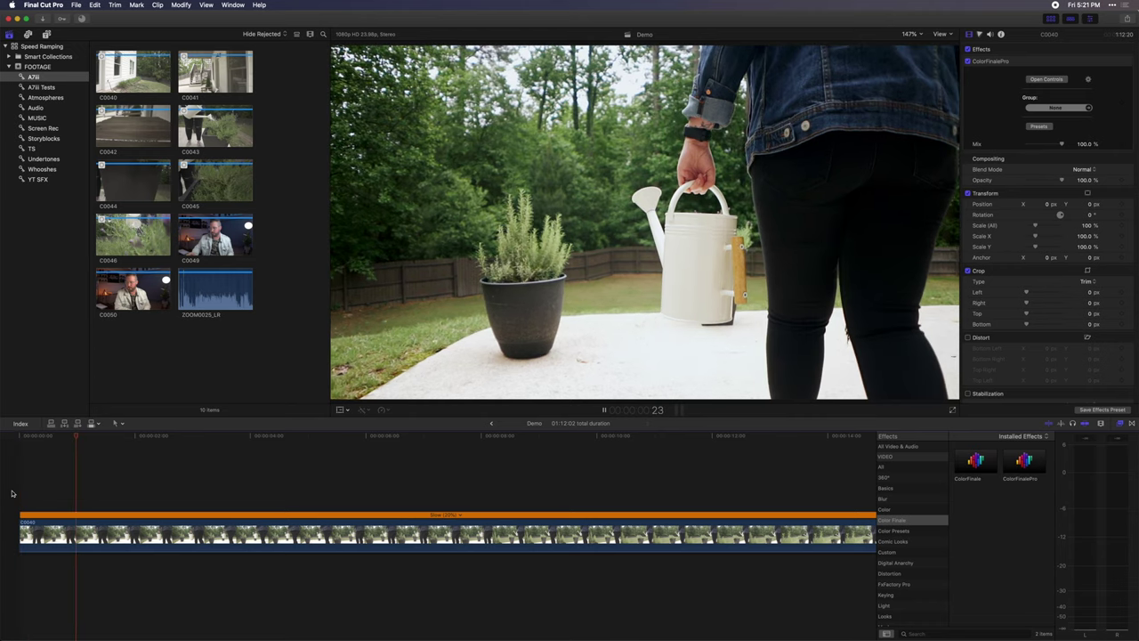
{"action": "key", "text": "space"}
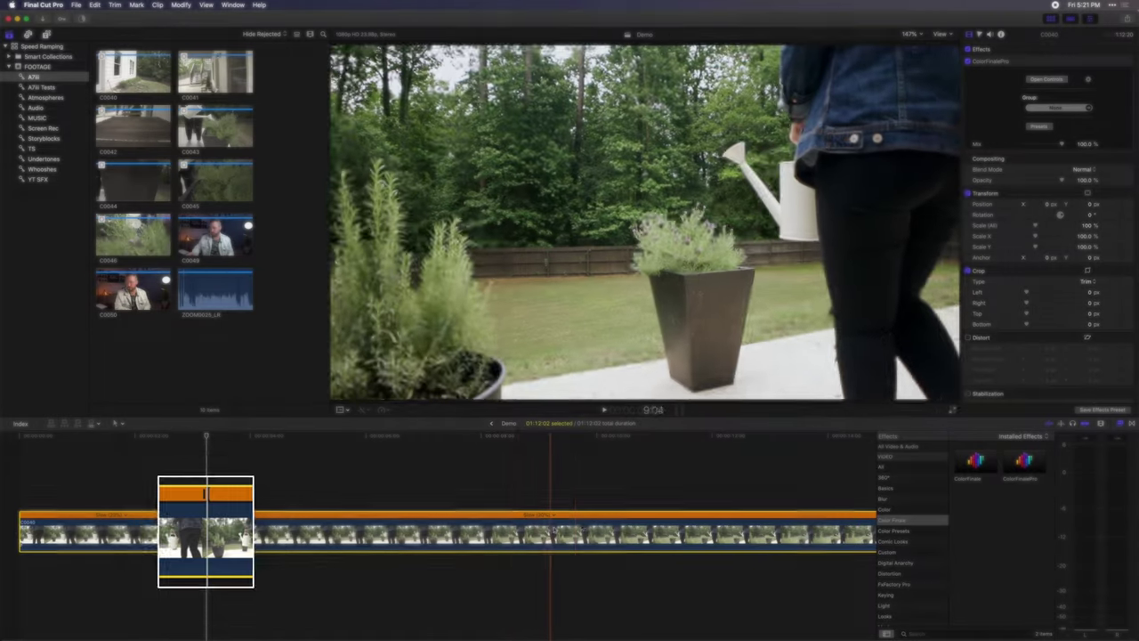
{"action": "key", "text": "space"}
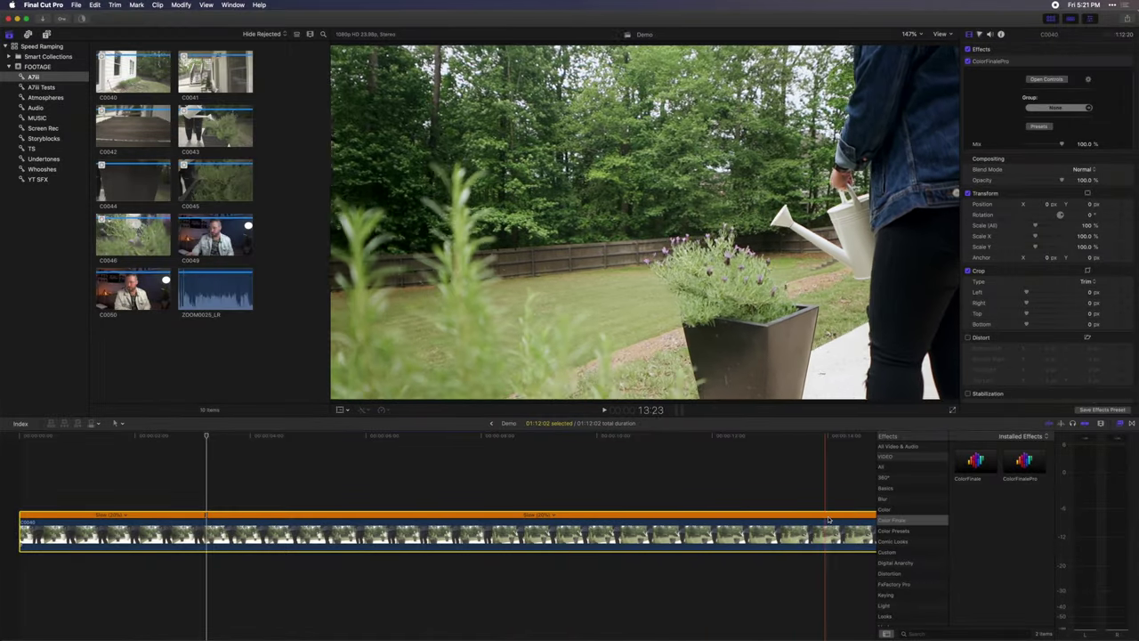
{"action": "key", "text": "space"}
{"action": "key", "text": "super+equal"}
{"action": "key", "text": "super+equal"}
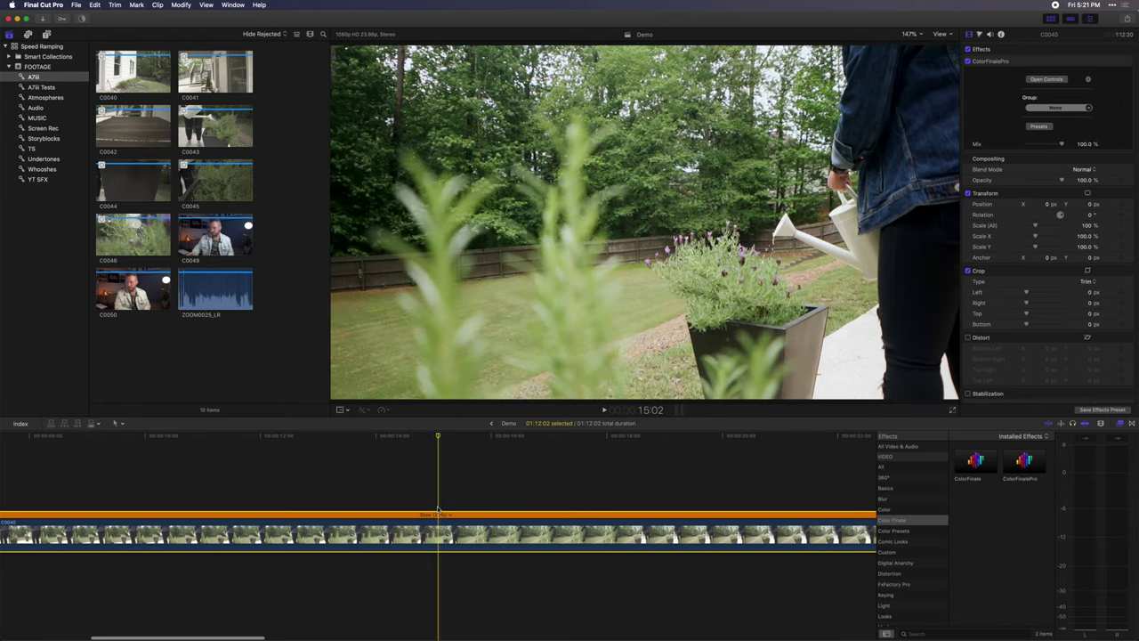
{"action": "key", "text": "shift+b"}
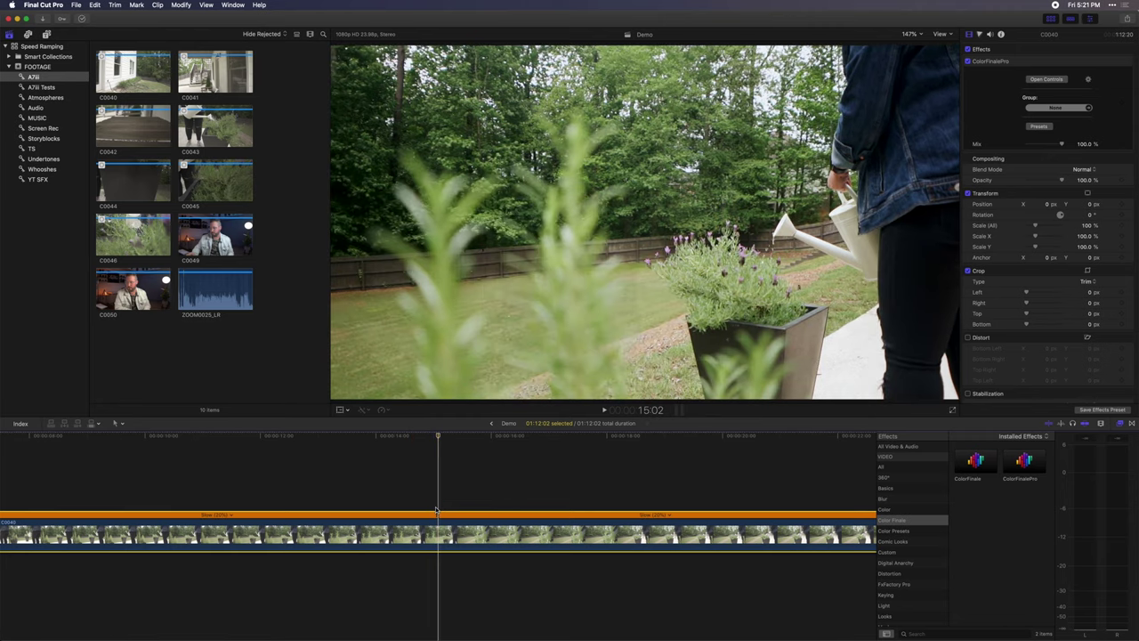
{"action": "left_click", "coordinate": [230, 515]}
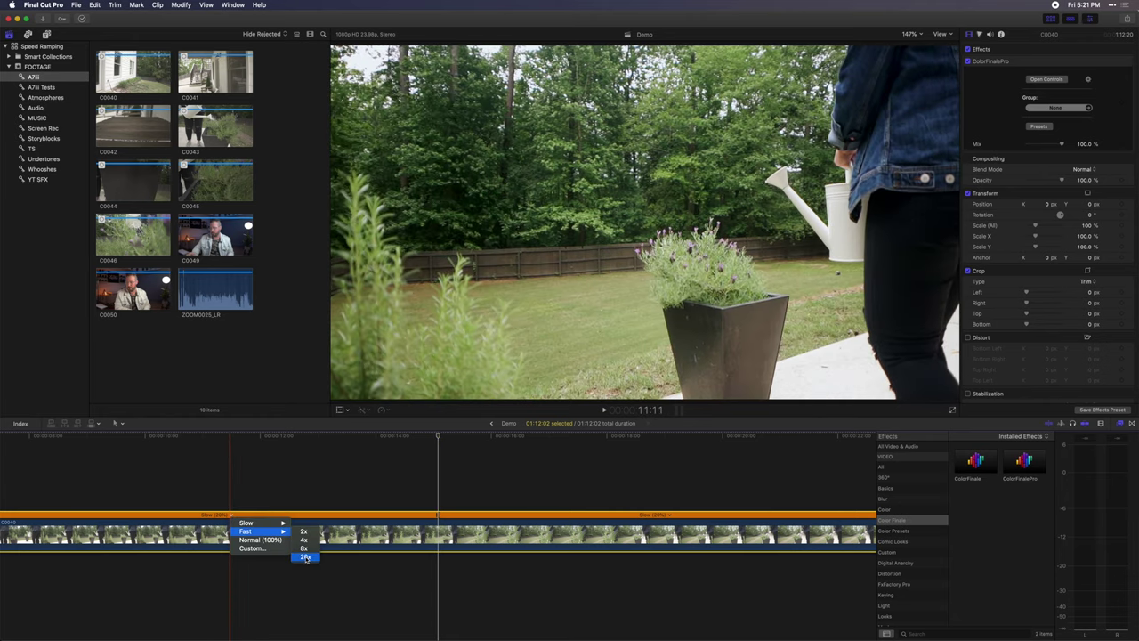
Make the section Fast 20x and lengthen its speed transition ramp-in.
{"action": "key", "text": "space"}
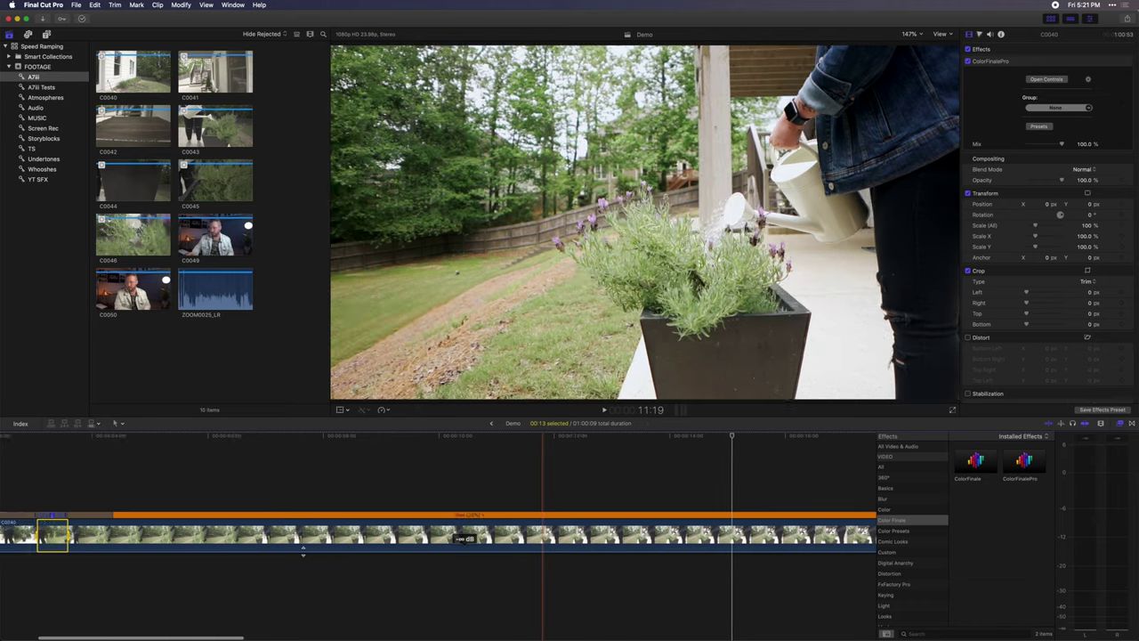
{"action": "key", "text": "super+equal"}
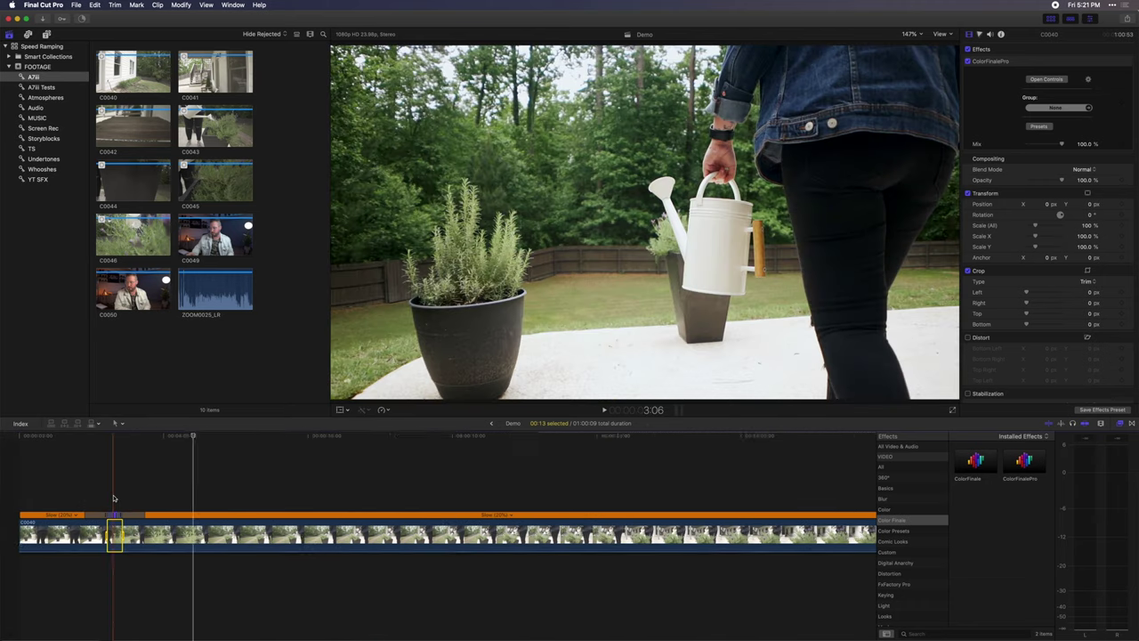
{"action": "key", "text": "super+equal"}
{"action": "scroll", "coordinate": [114, 498], "scroll_direction": "left", "scroll_amount": 5}
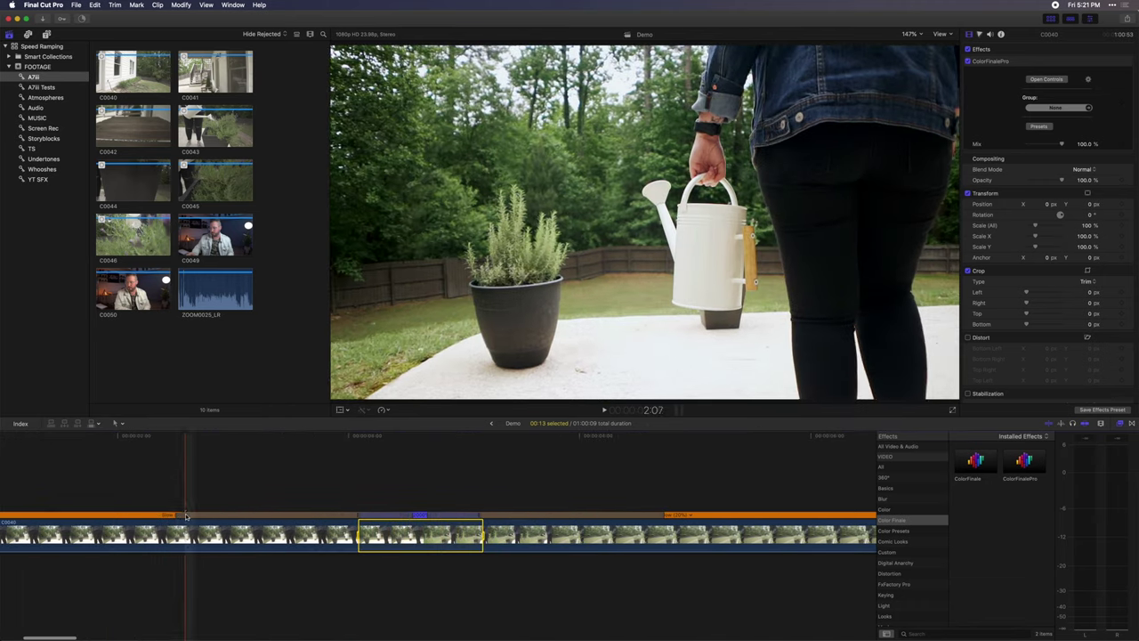
{"action": "left_click_drag", "start_coordinate": [160, 514], "coordinate": [181, 512]}
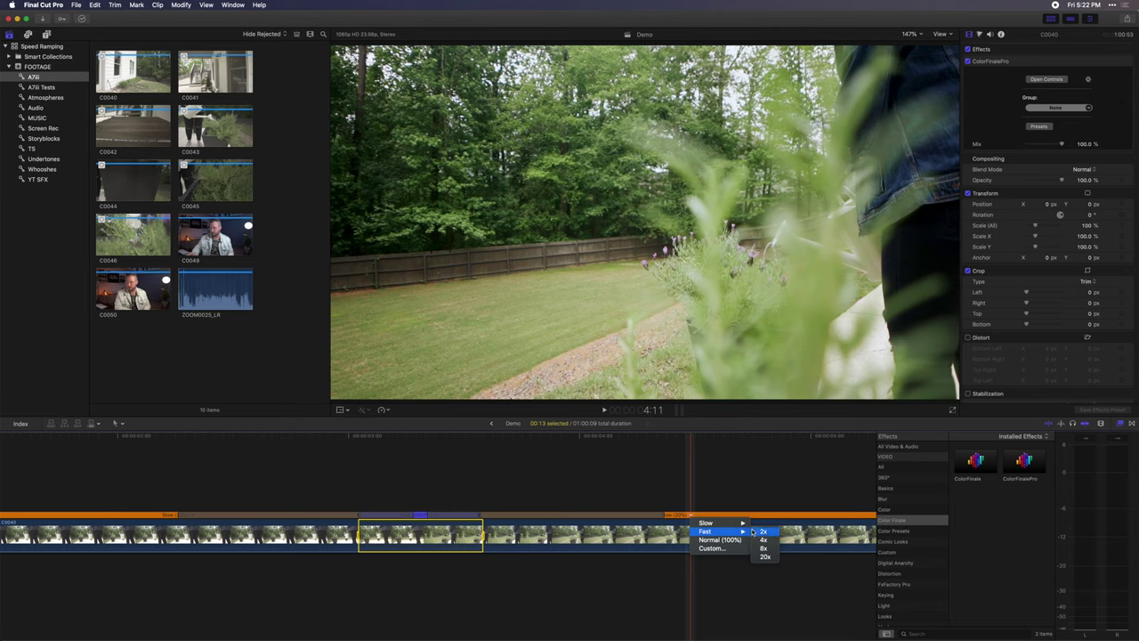
Bring up the custom speed settings for the 20x fast section.
{"action": "left_click", "coordinate": [491, 497]}
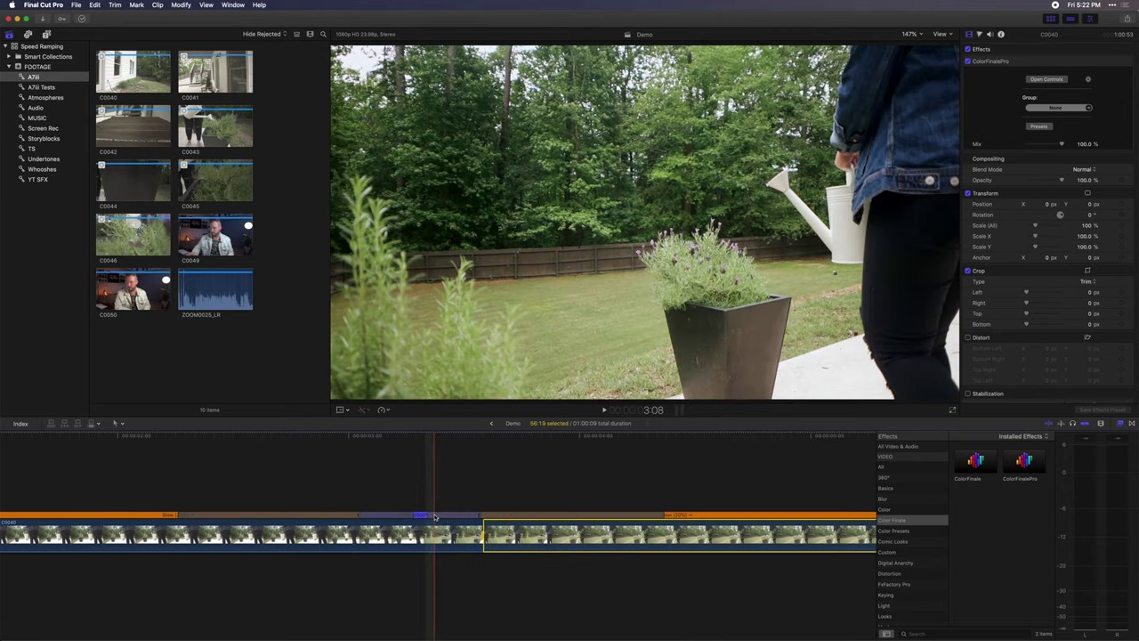
{"action": "left_click", "coordinate": [423, 514]}
{"action": "mouse_move", "coordinate": [499, 531]}
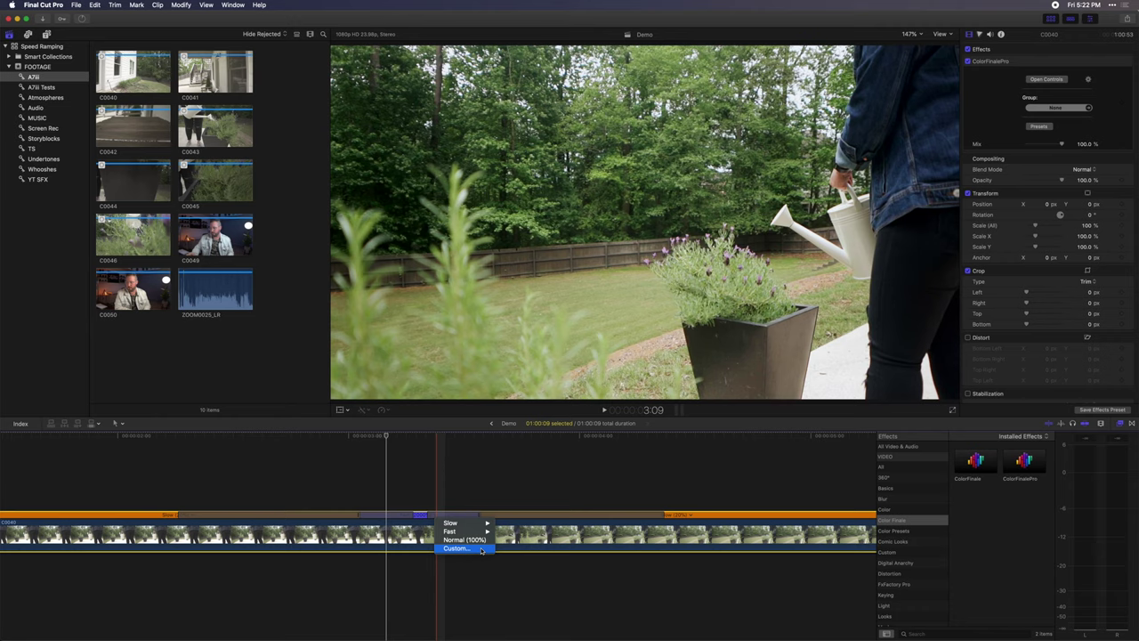
{"action": "key", "text": "ctrl+alt+r"}
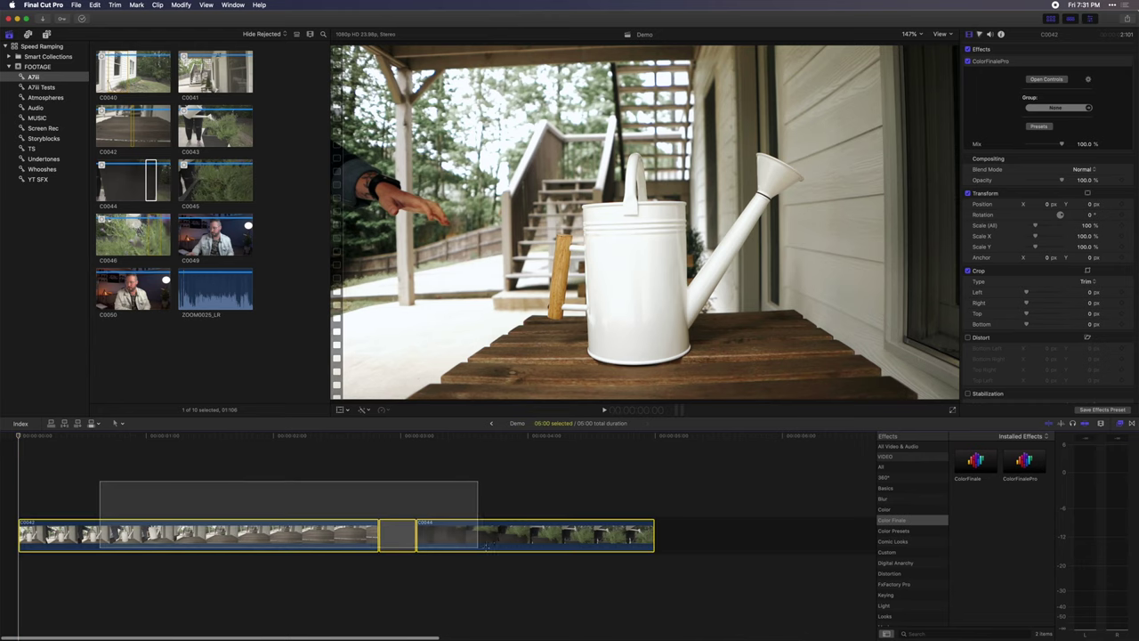
Apply Automatic slow-motion speed to both clips C0042 and C0044.
{"action": "left_click_drag", "start_coordinate": [485, 547], "coordinate": [481, 545]}
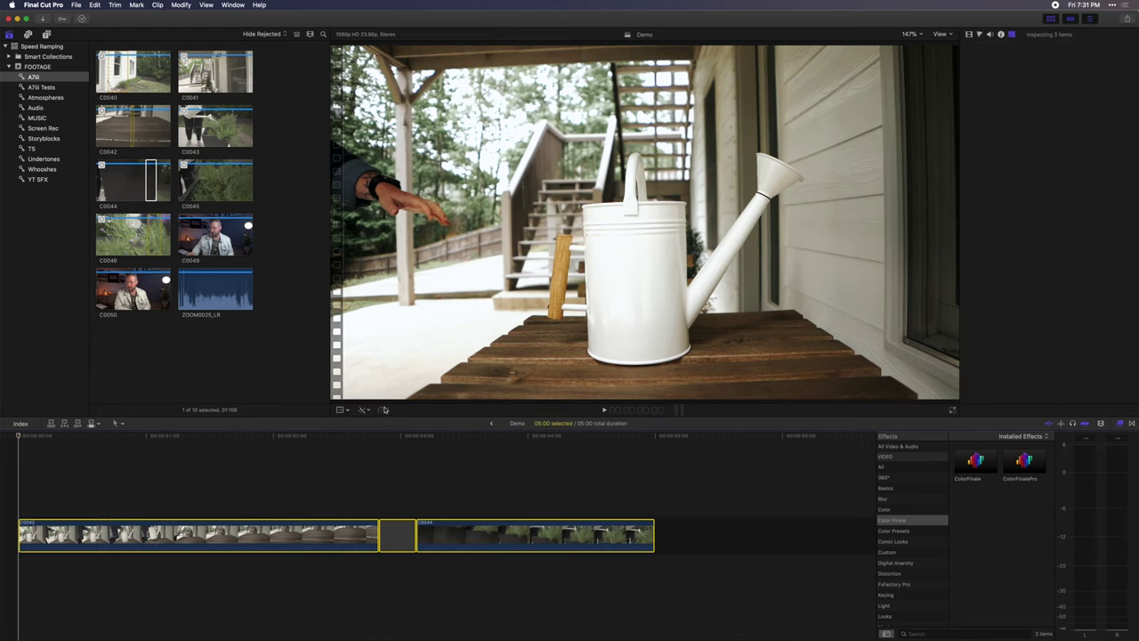
{"action": "left_click", "coordinate": [384, 410]}
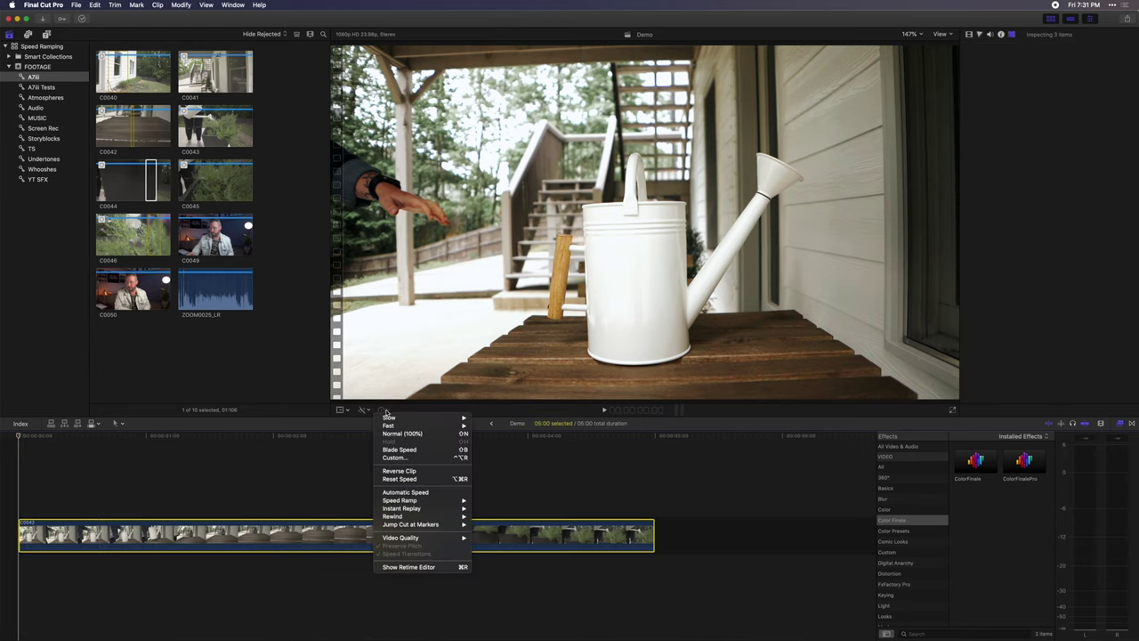
{"action": "left_click", "coordinate": [397, 495]}
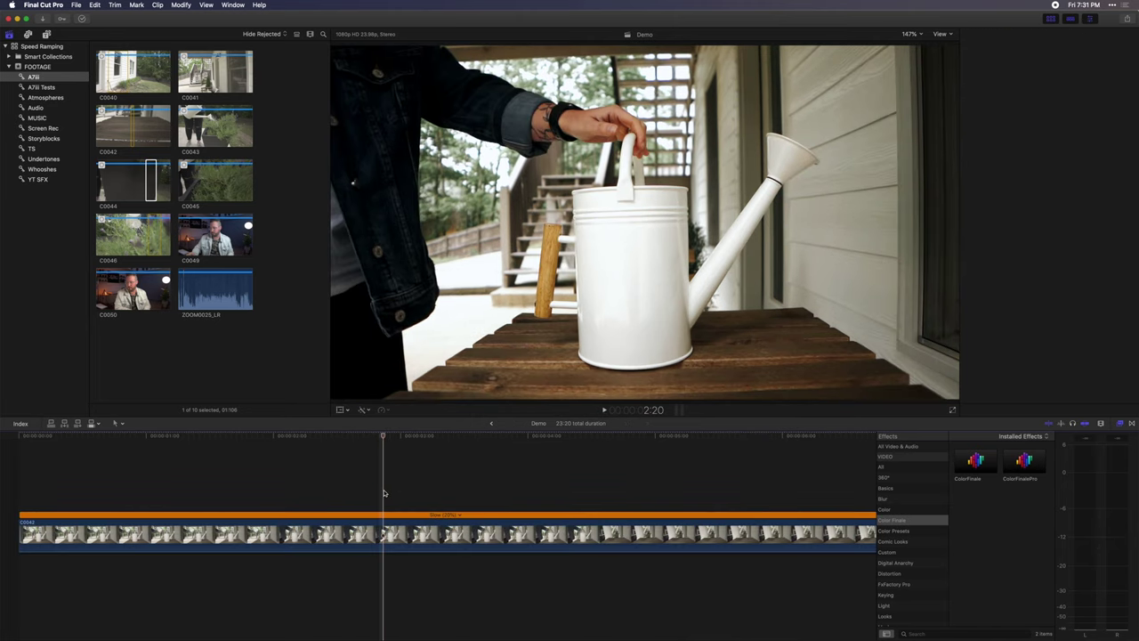
Fit the sequence in view and blade clip C0042's speed into two sections.
{"action": "key", "text": "shift+z"}
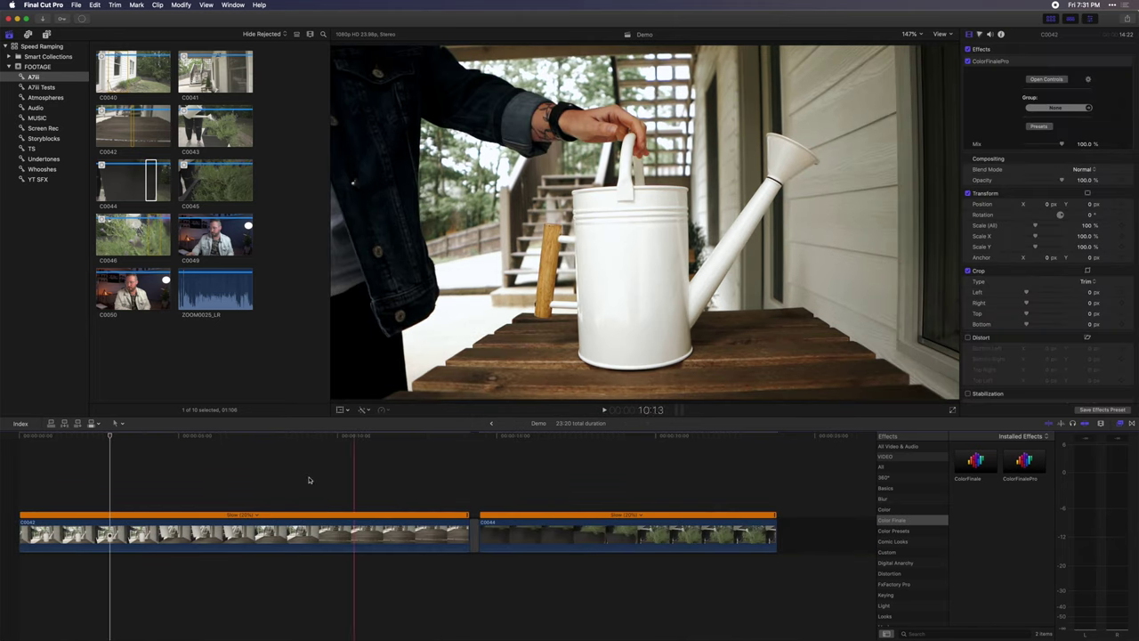
{"action": "left_click", "coordinate": [19, 436]}
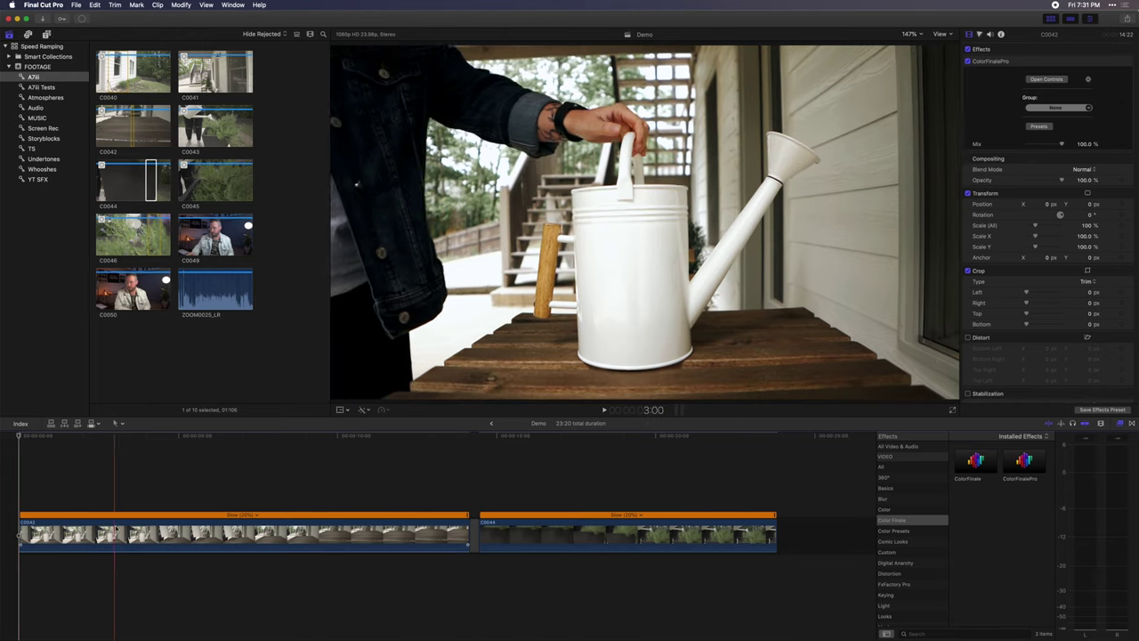
{"action": "left_click", "coordinate": [174, 532]}
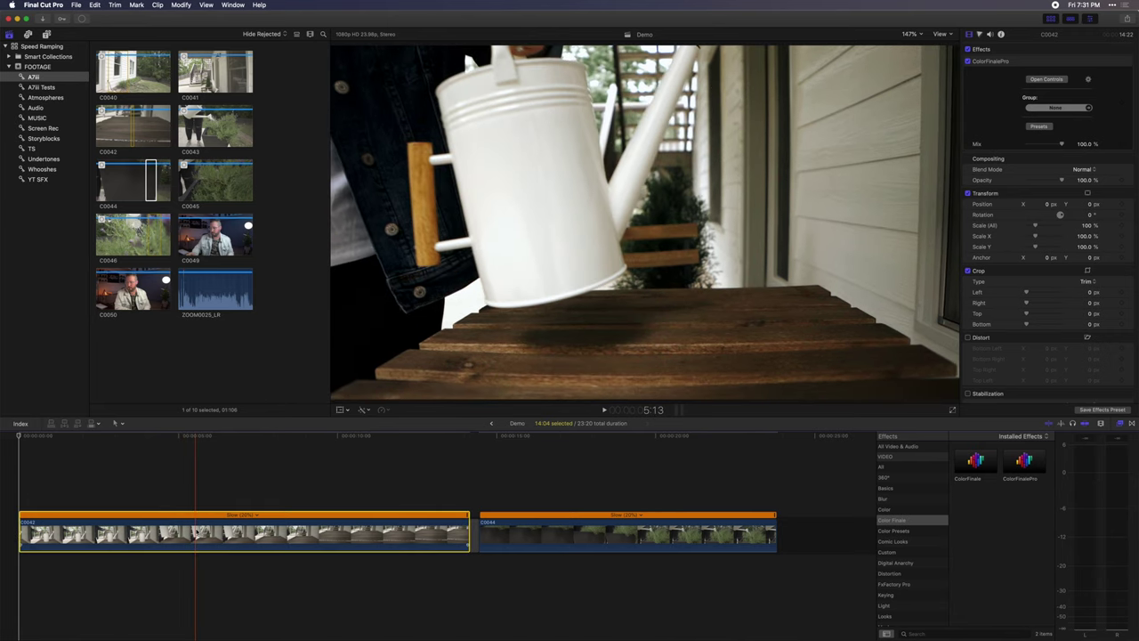
{"action": "key", "text": "shift+b"}
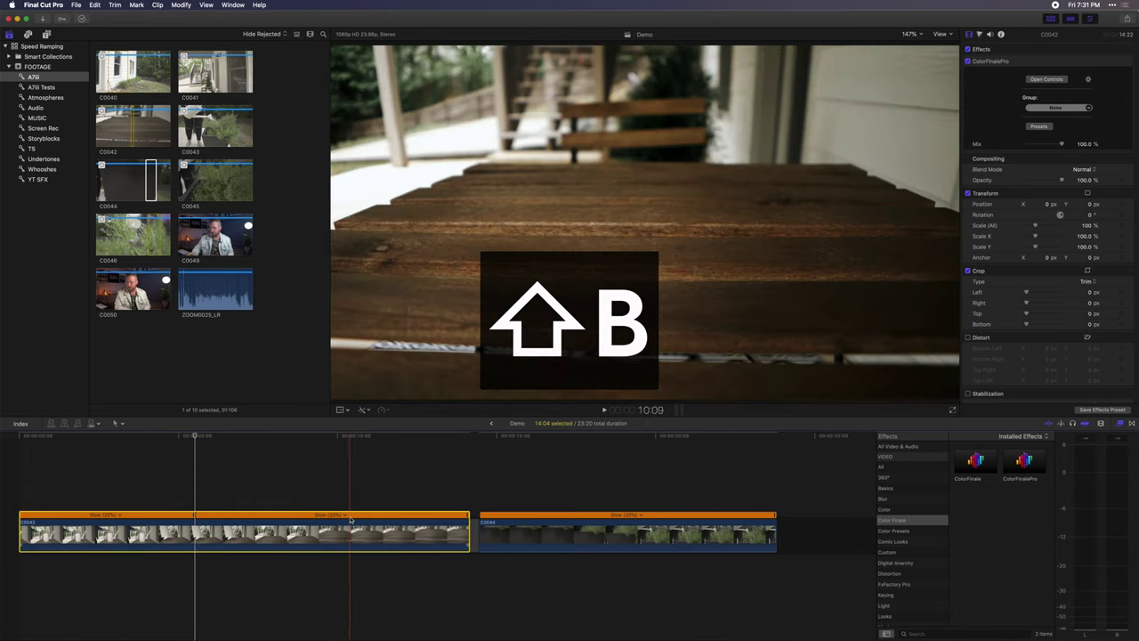
Set the later sections of C0042 and C0044 to Fast, delete the leftover piece, and play.
{"action": "left_click", "coordinate": [348, 516]}
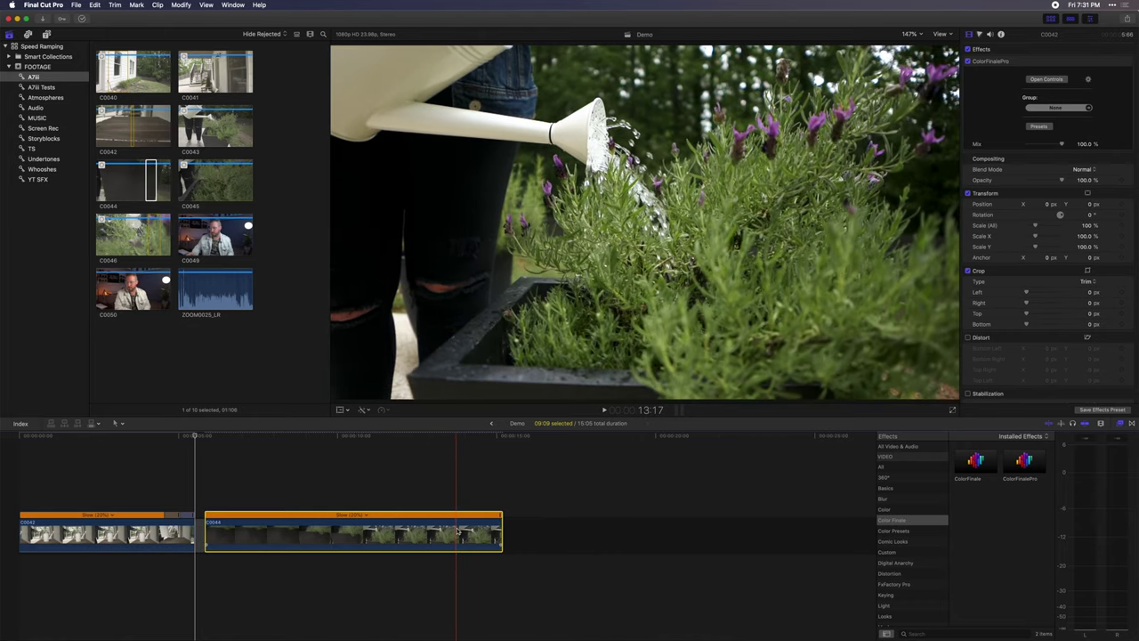
{"action": "left_click", "coordinate": [340, 516]}
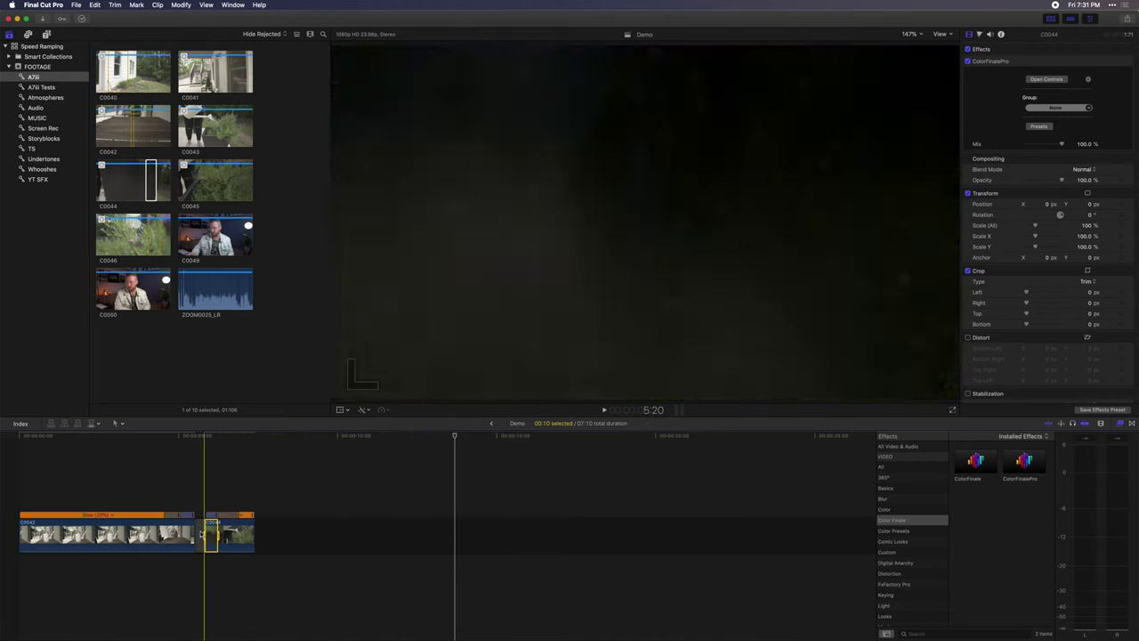
{"action": "key", "text": "Delete"}
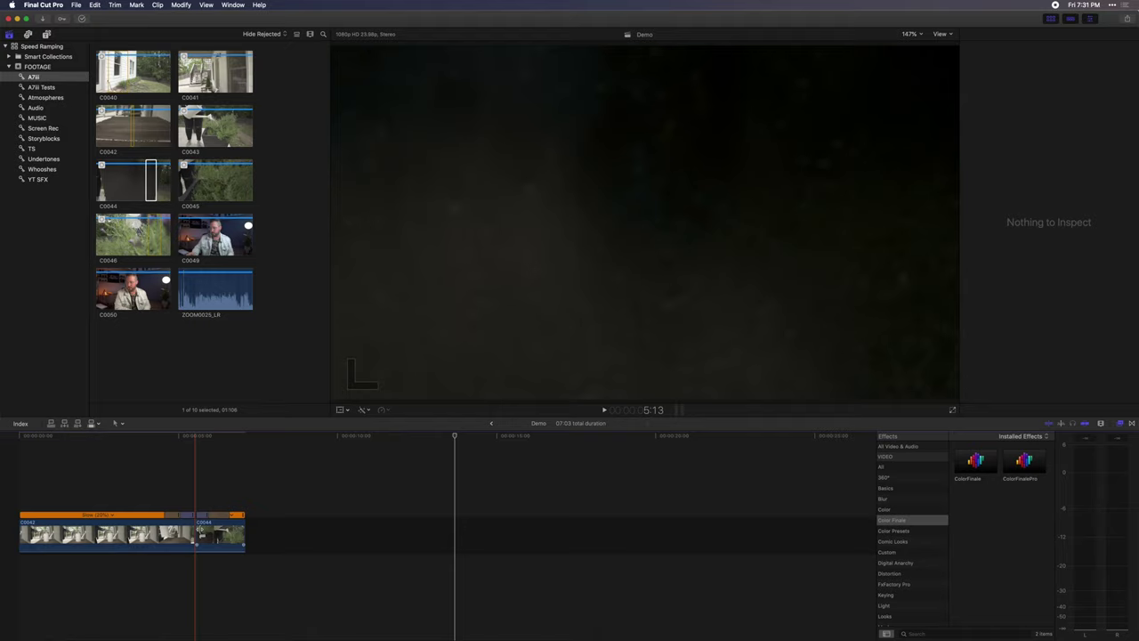
{"action": "key", "text": "space"}
{"action": "key", "text": "super+equal"}
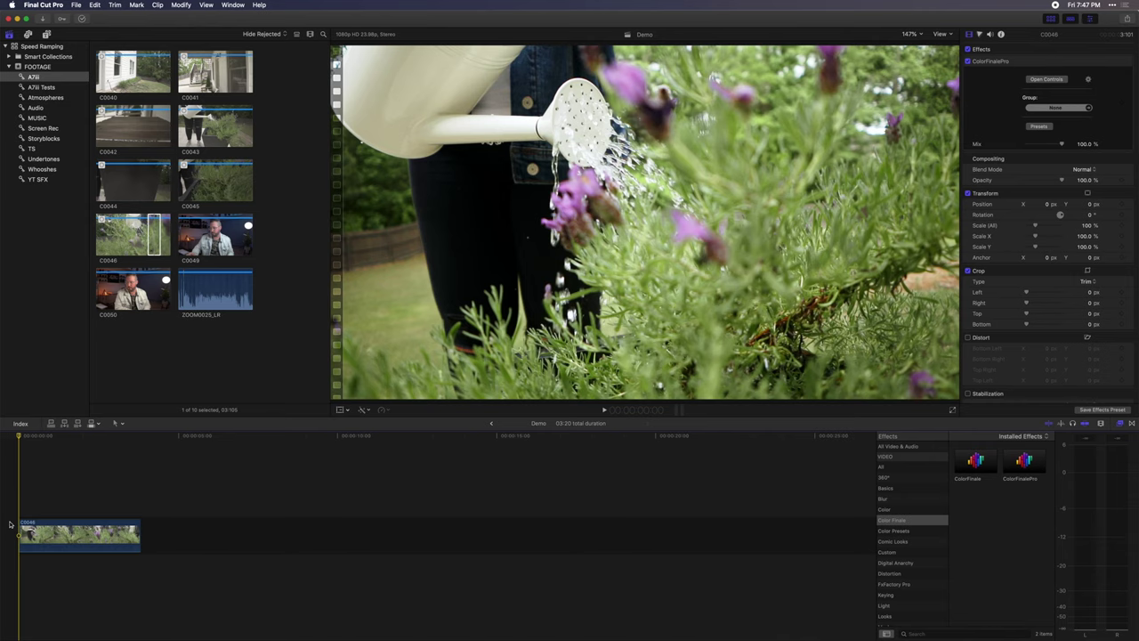
Select the lavender-watering clip C0046 in the Demo timeline.
{"action": "left_click", "coordinate": [51, 536]}
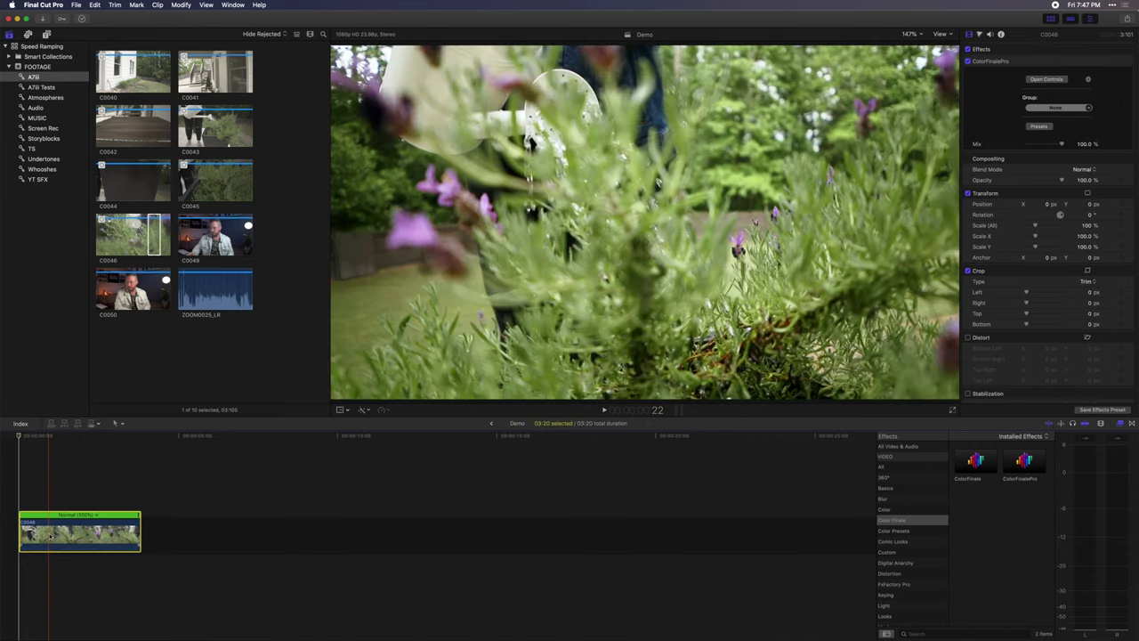
Set clip C0046 to Automatic 20% slow motion through the custom speed settings.
{"action": "left_click", "coordinate": [96, 515]}
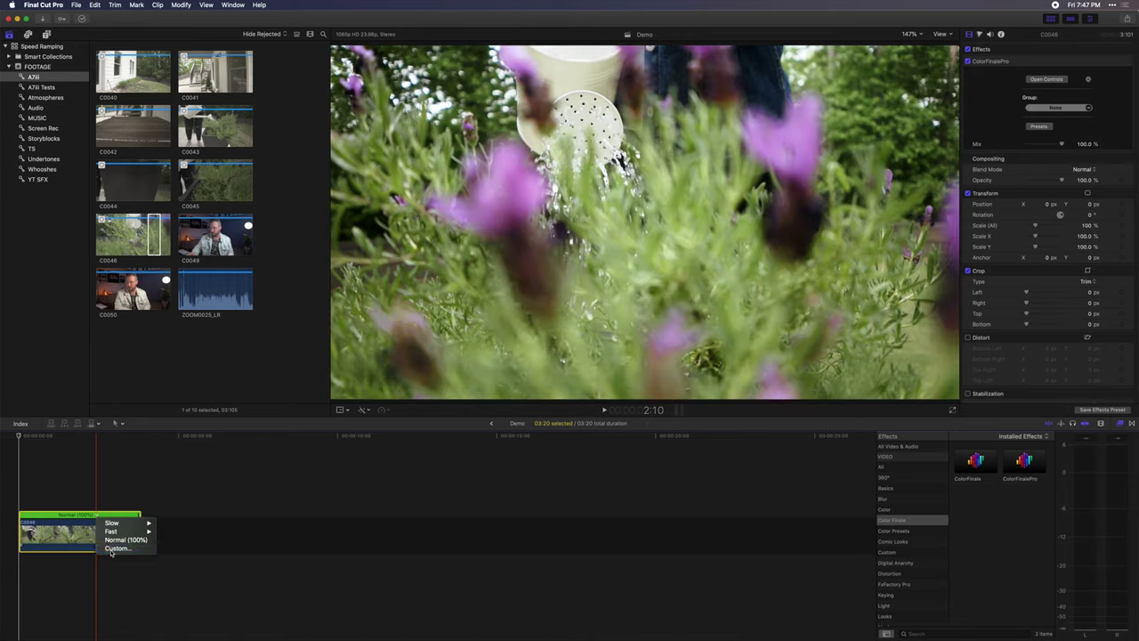
{"action": "key", "text": "ctrl+alt+r"}
{"action": "left_click", "coordinate": [62, 496]}
{"action": "left_click", "coordinate": [20, 473]}
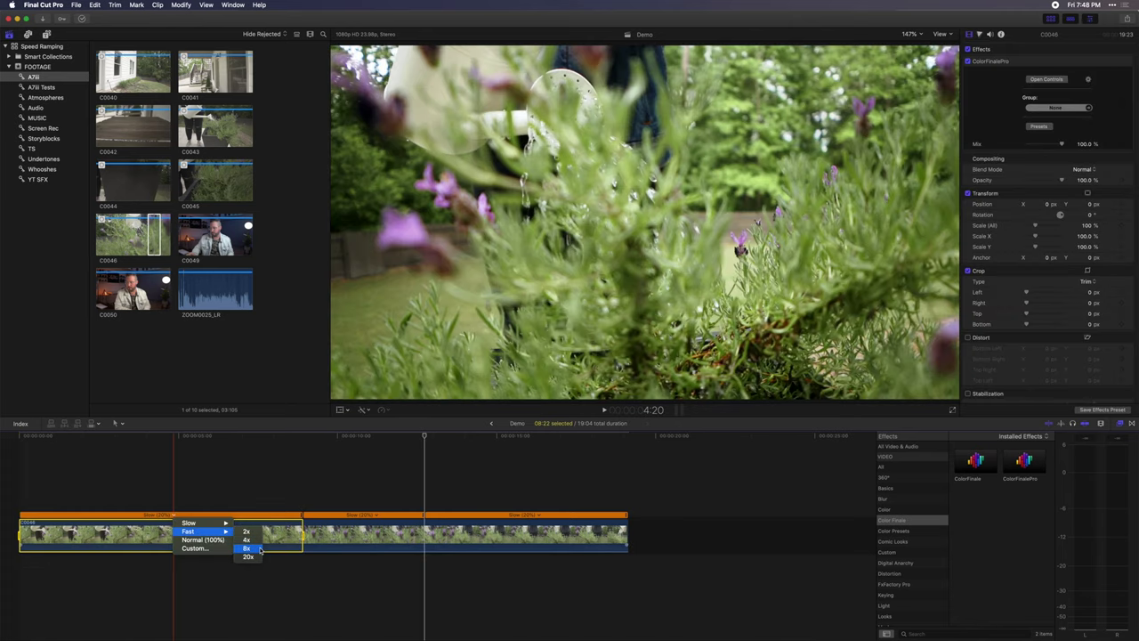
Speed C0046's opening and closing sections to Fast 8x and play the ramp back.
{"action": "left_click", "coordinate": [258, 549]}
{"action": "left_click", "coordinate": [265, 516]}
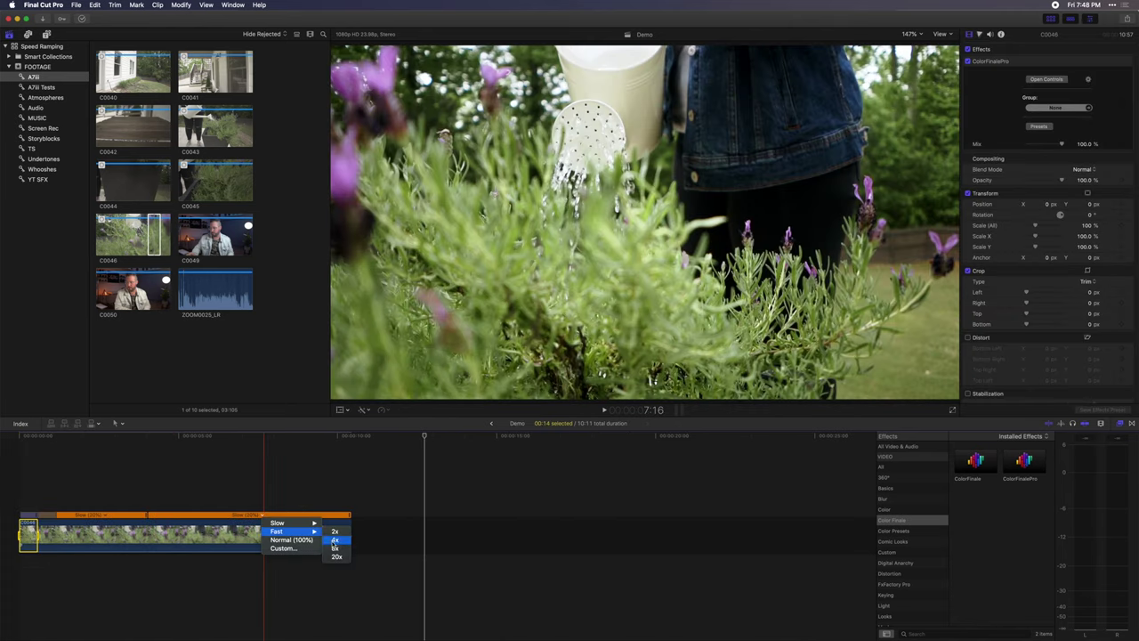
{"action": "left_click", "coordinate": [335, 549]}
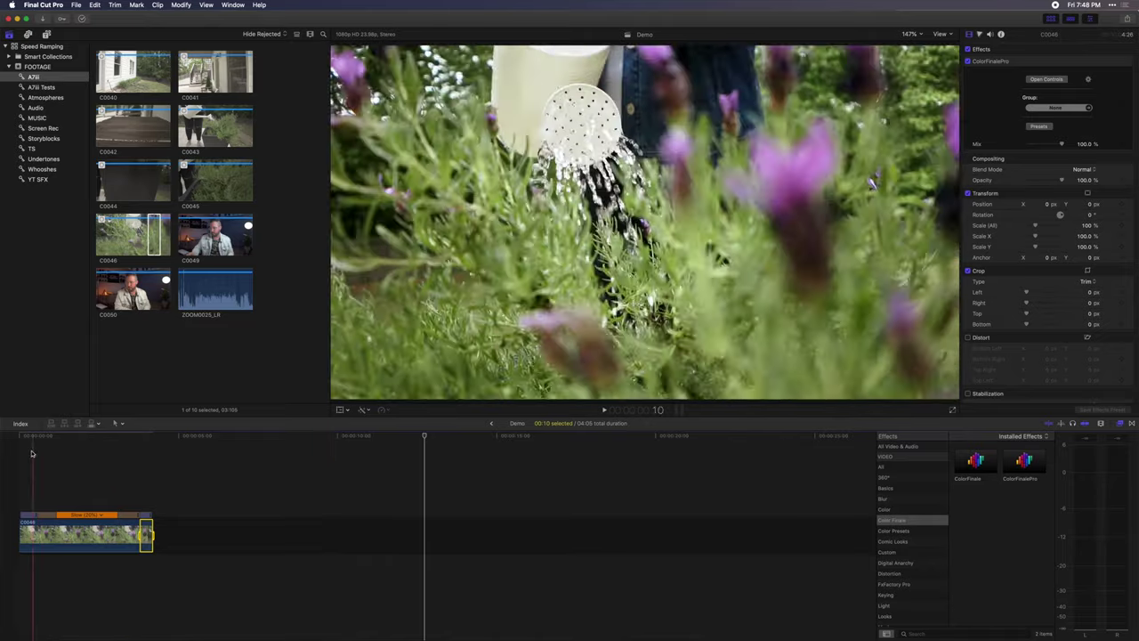
{"action": "left_click", "coordinate": [18, 444]}
{"action": "key", "text": "space"}
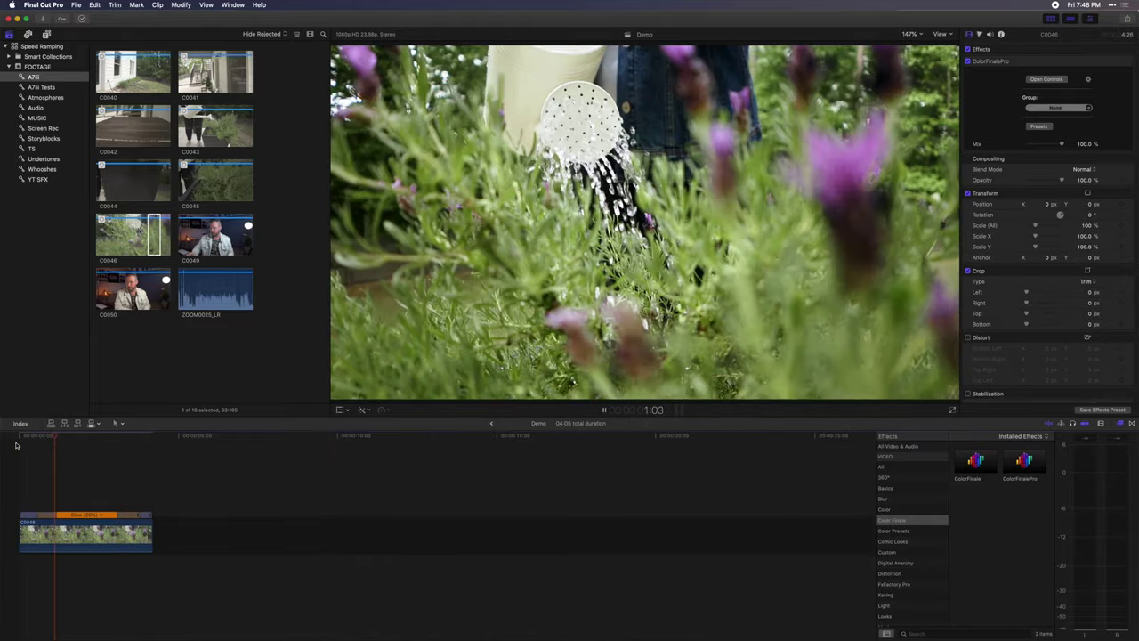